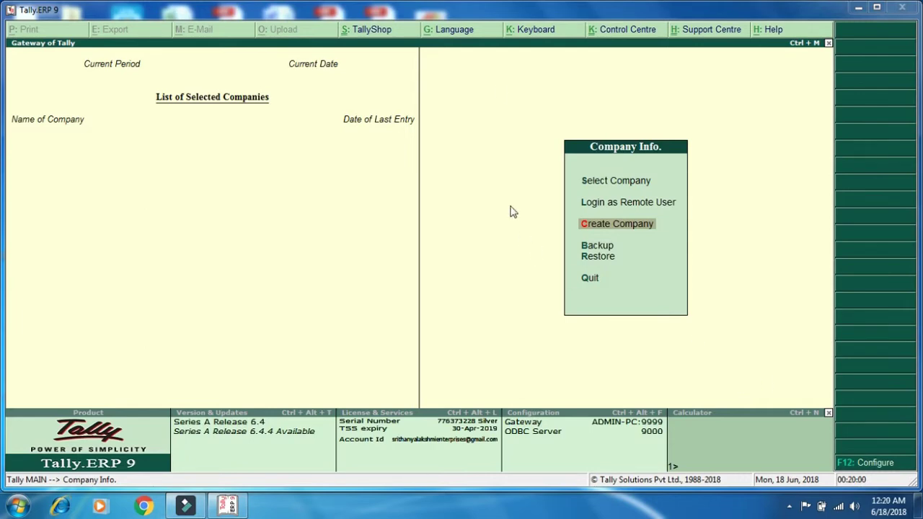
Start a new company named 'Suresh Television', keeping the auto-filled mailing name.
left_click(425, 16)
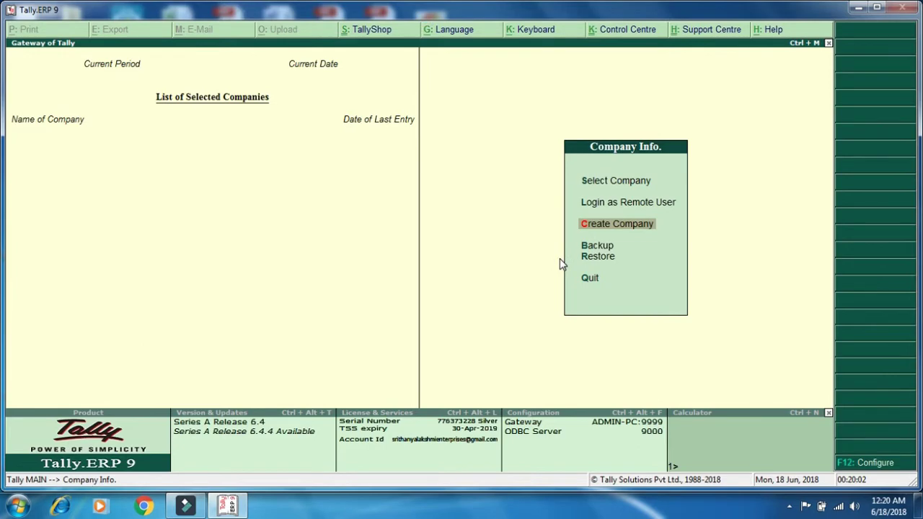
key("Up")
key("Up")
key("Down")
key("Down")
key("Return")
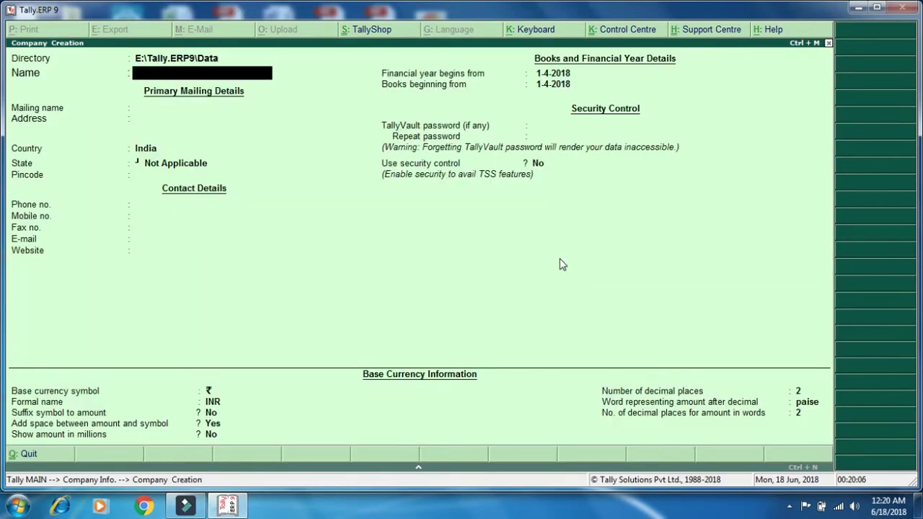
type("Sur")
type("esh Te")
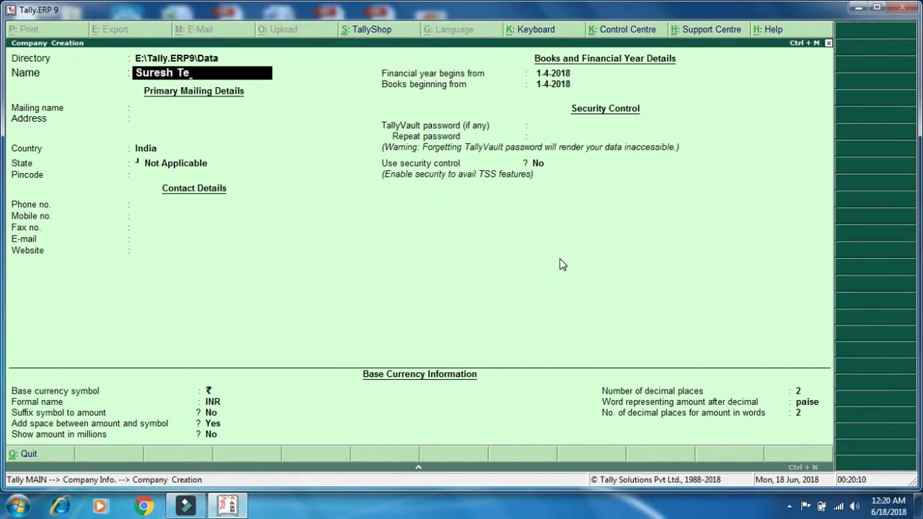
type("levis")
type("ion")
key("Return")
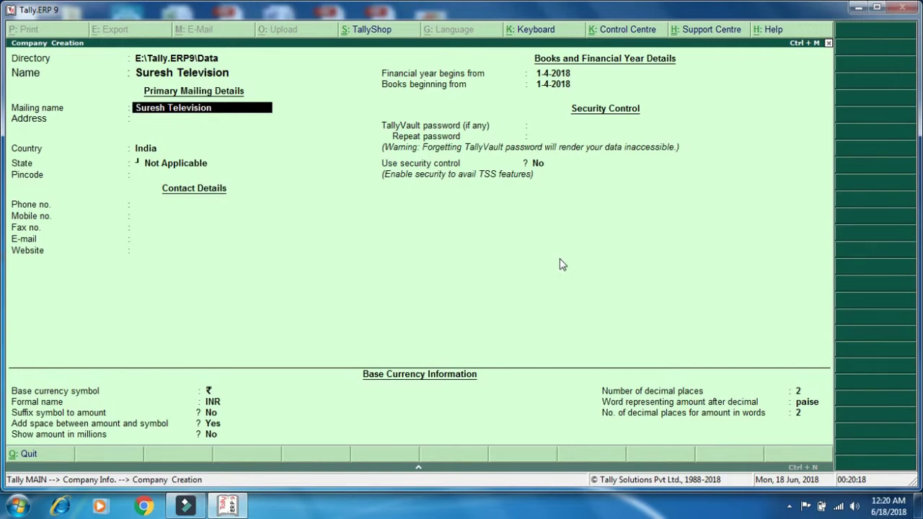
key("Return")
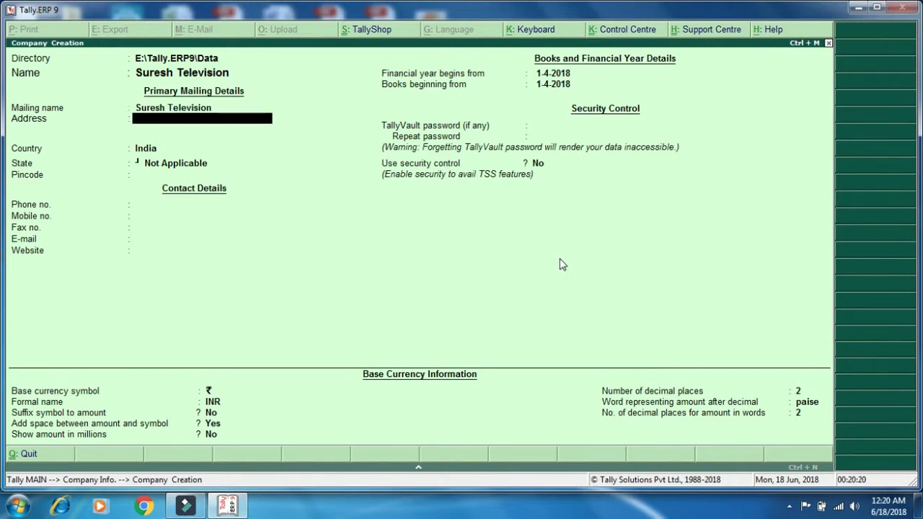
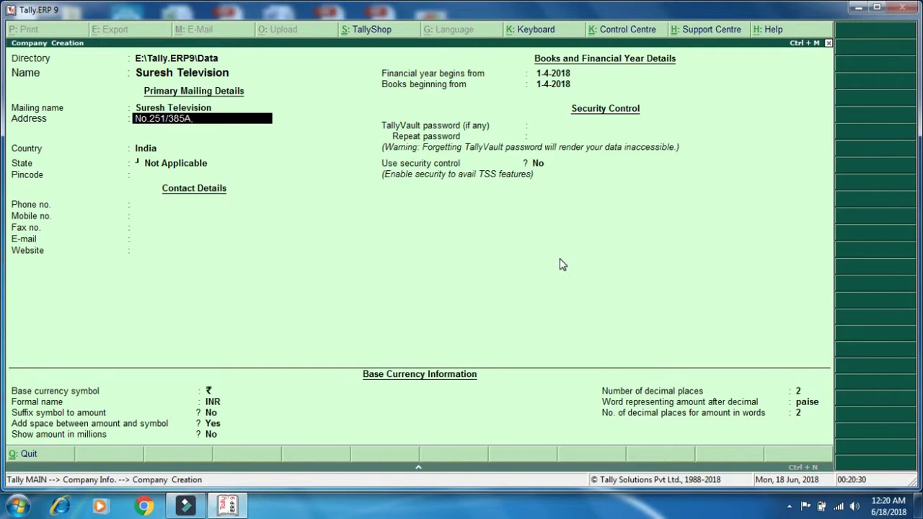
Enter the company's three-line postal address, ending with Chennai.
key("Return")
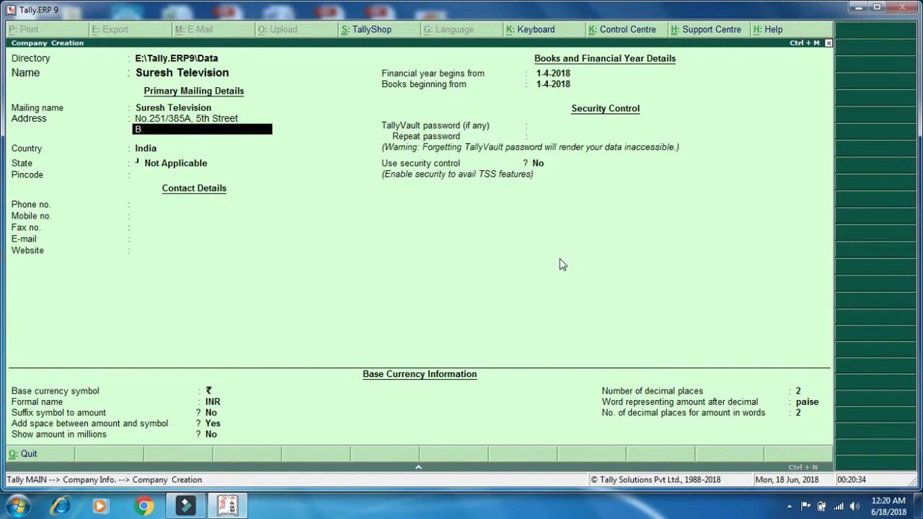
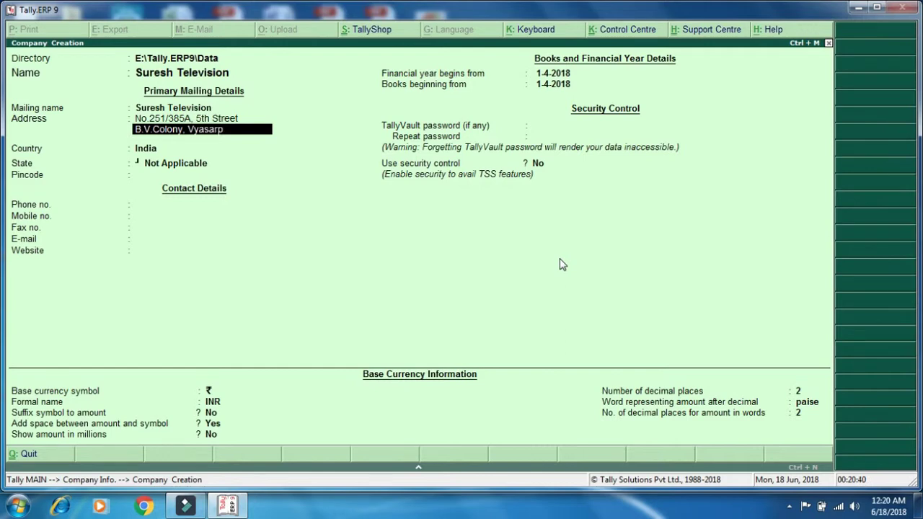
key("Return")
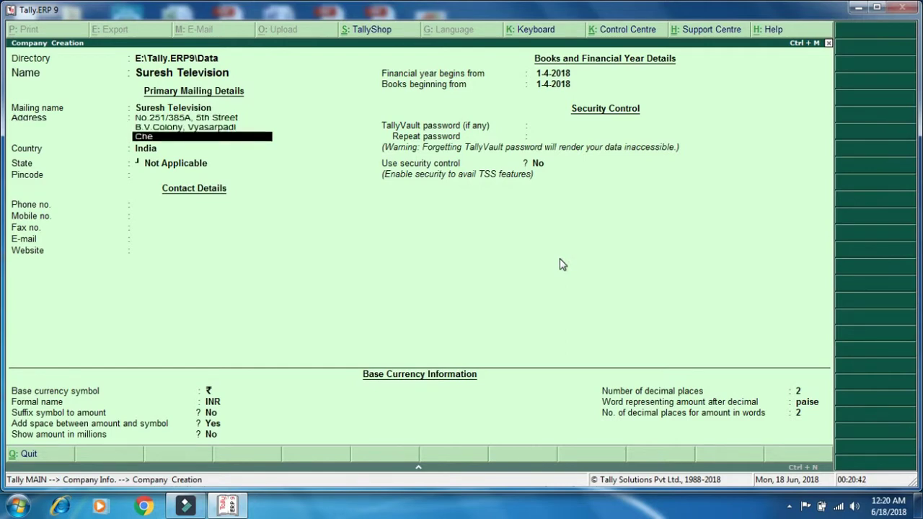
key("Return")
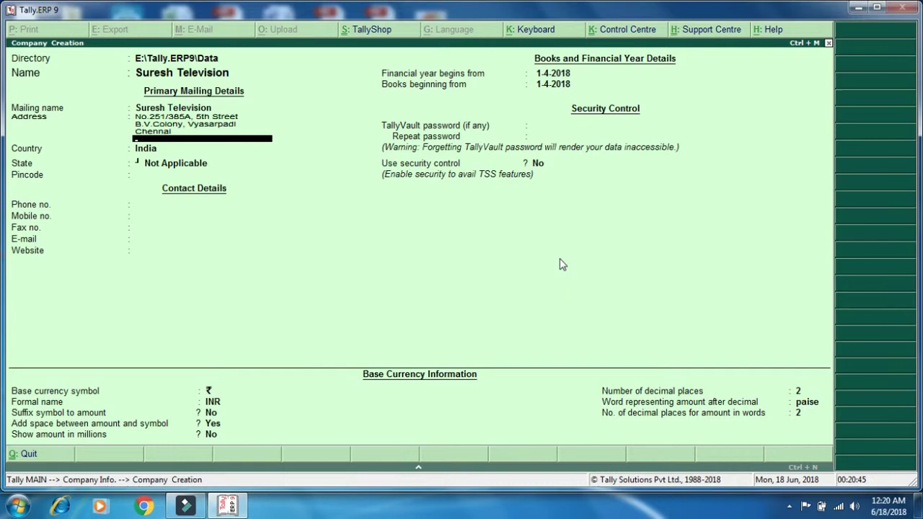
Keep country India, choose state Tamil Nadu and set pincode 600039.
key("Return")
key("Return")
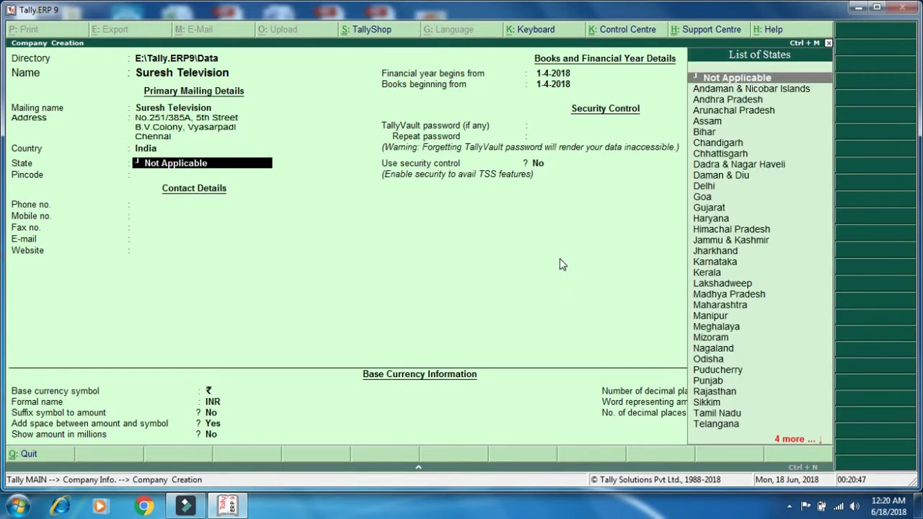
type("Tam")
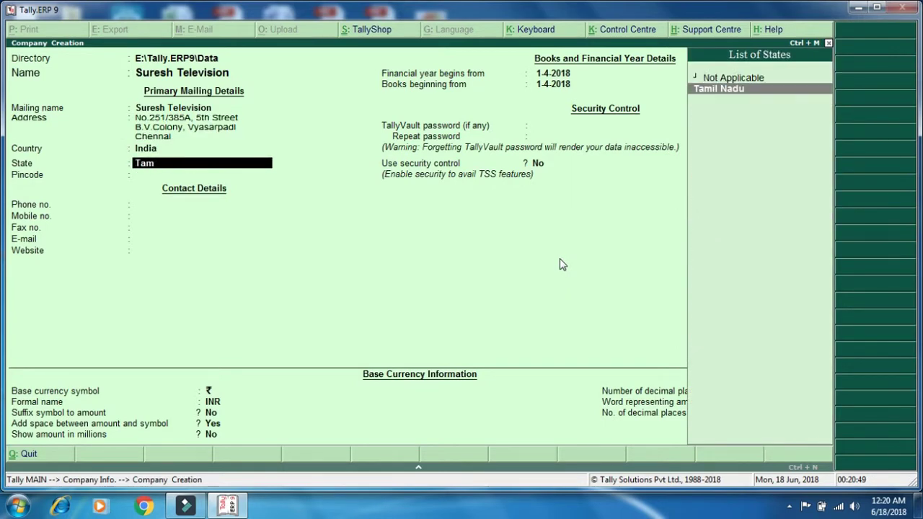
type("il")
key("Return")
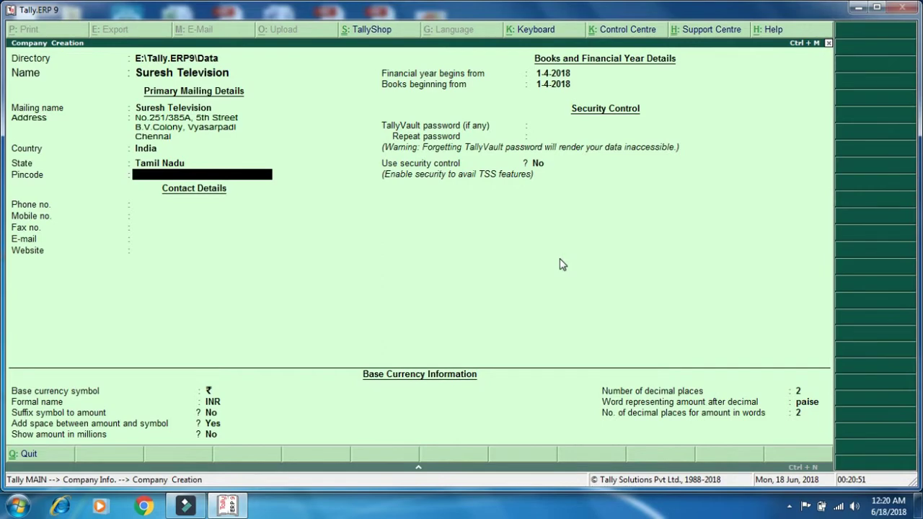
type("6000")
type("3")
type("9")
key("Return")
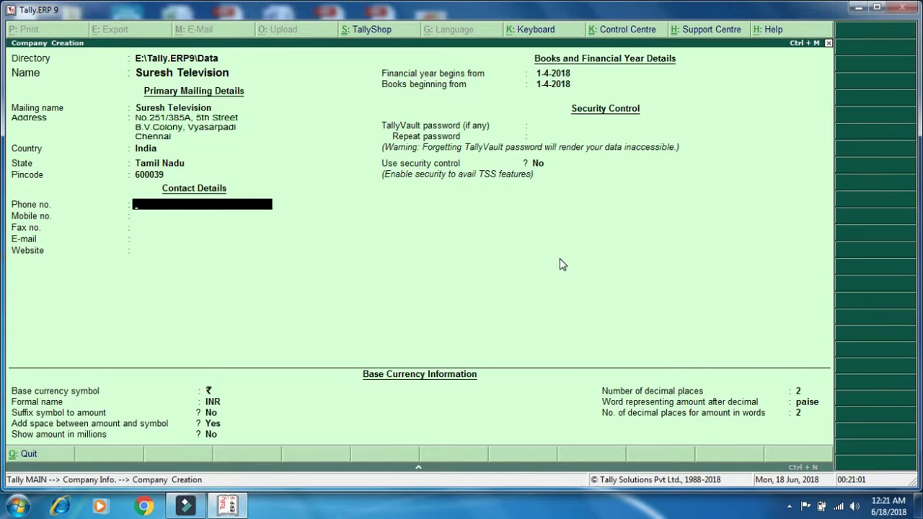
Leave phone and fax blank; enter the company's mobile number and e-mail address.
key("Return")
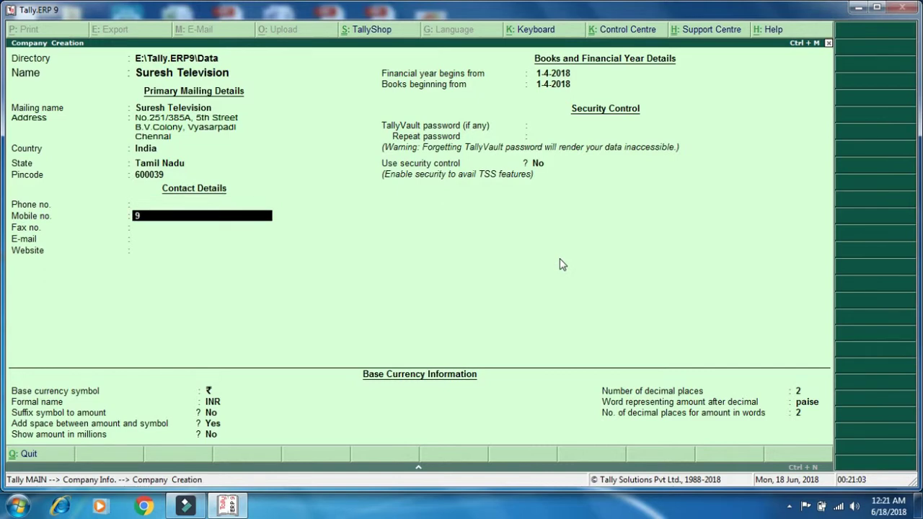
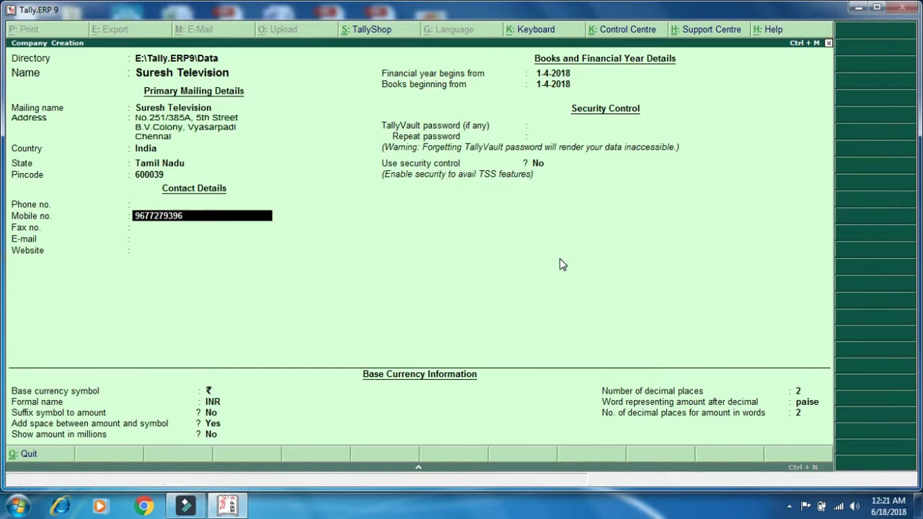
key("Return")
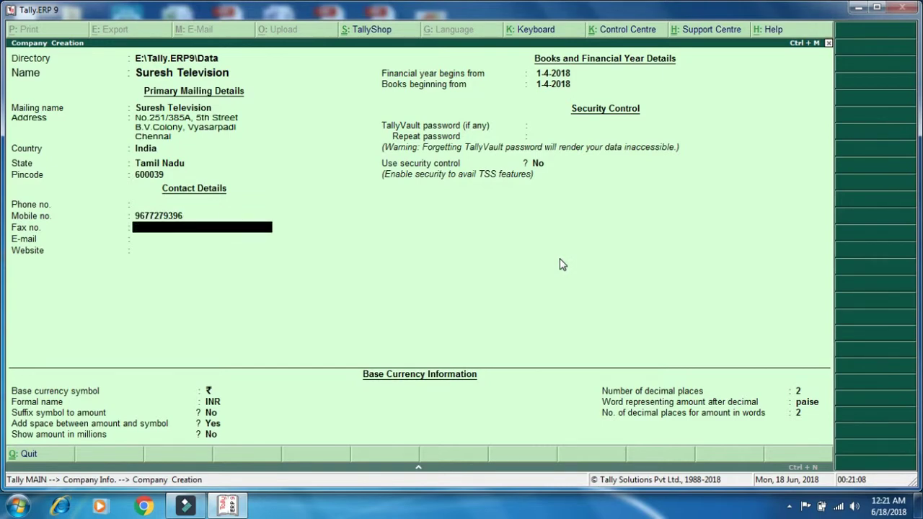
key("Return")
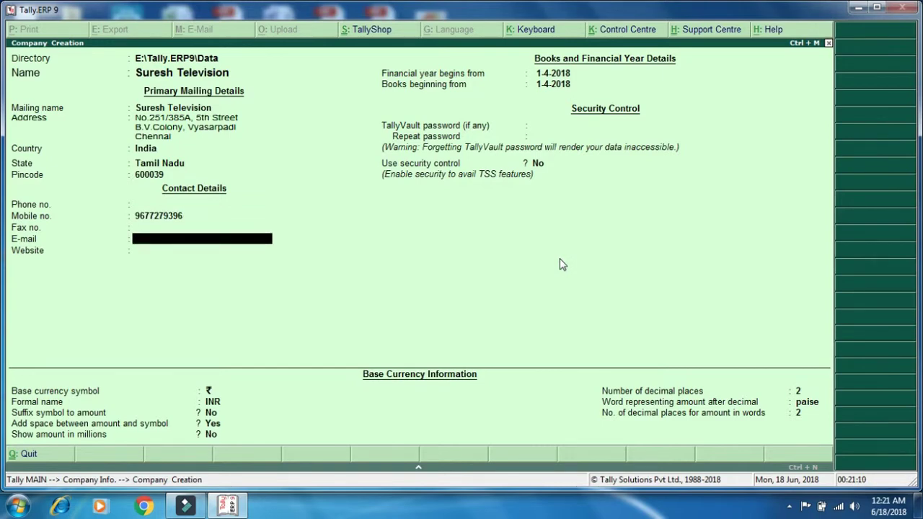
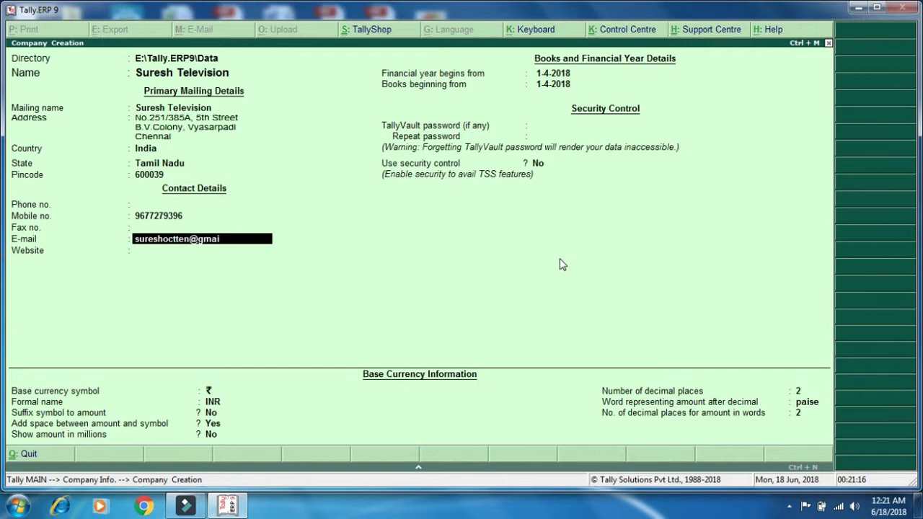
key("Return")
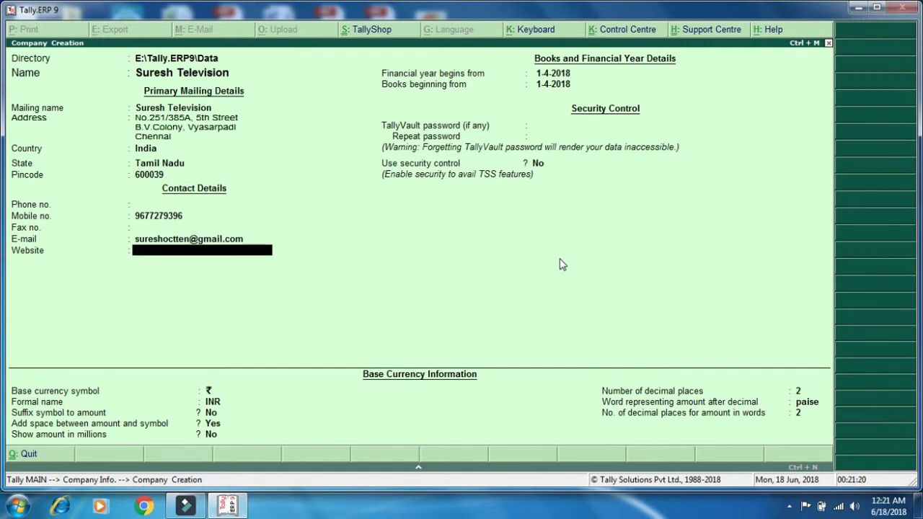
Skip the website, keep books beginning 1-4-2018, and leave the TallyVault password blank.
key("Return")
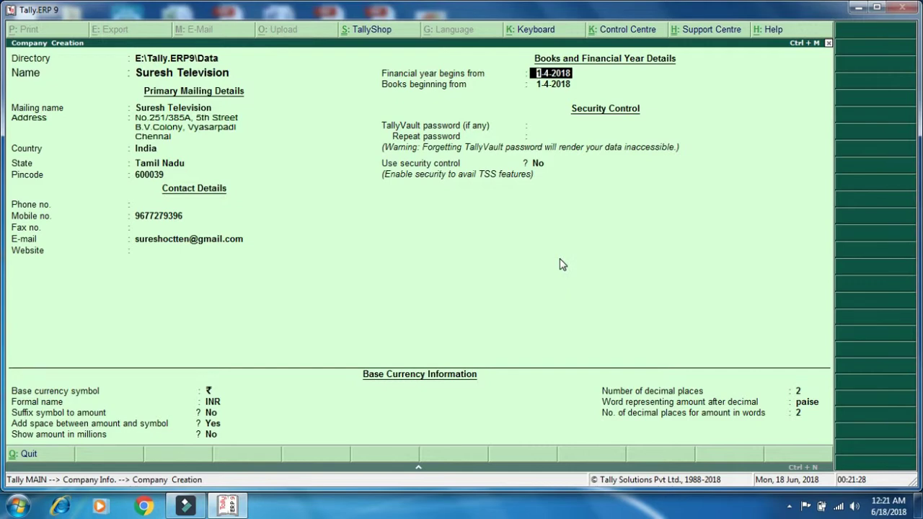
key("Return")
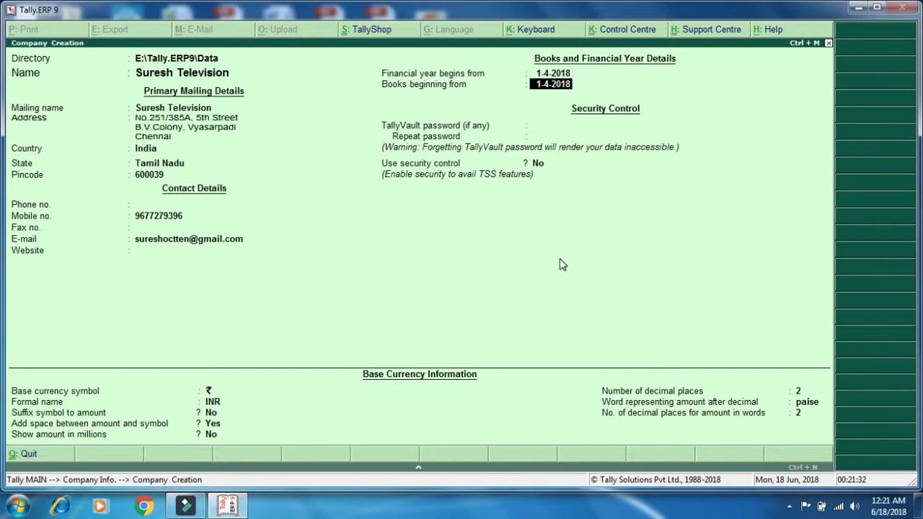
key("Return")
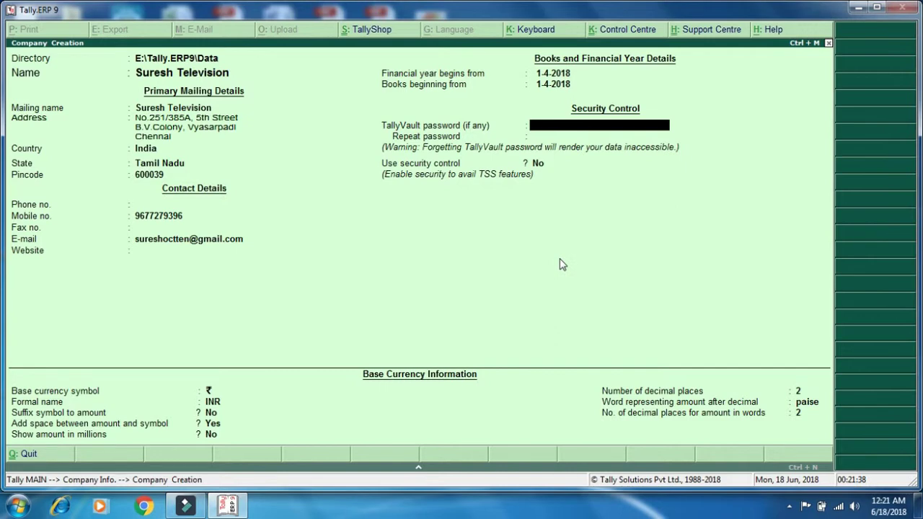
key("Return")
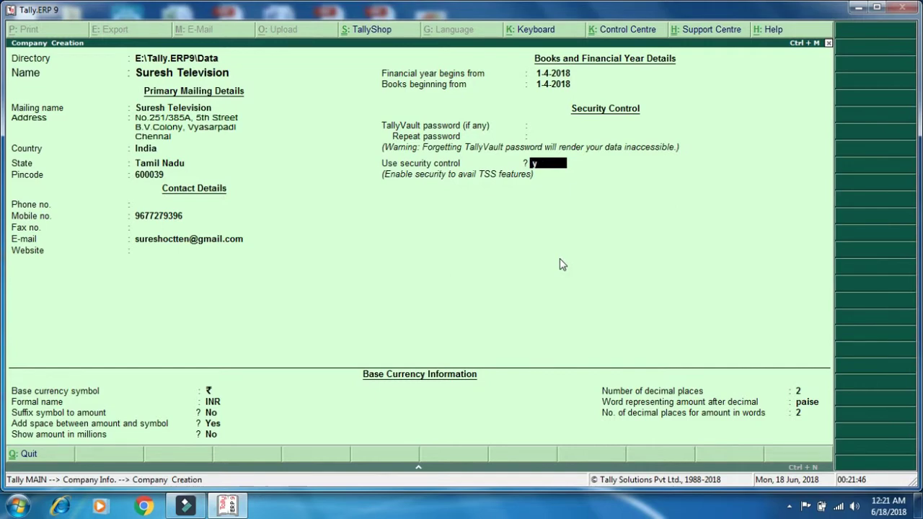
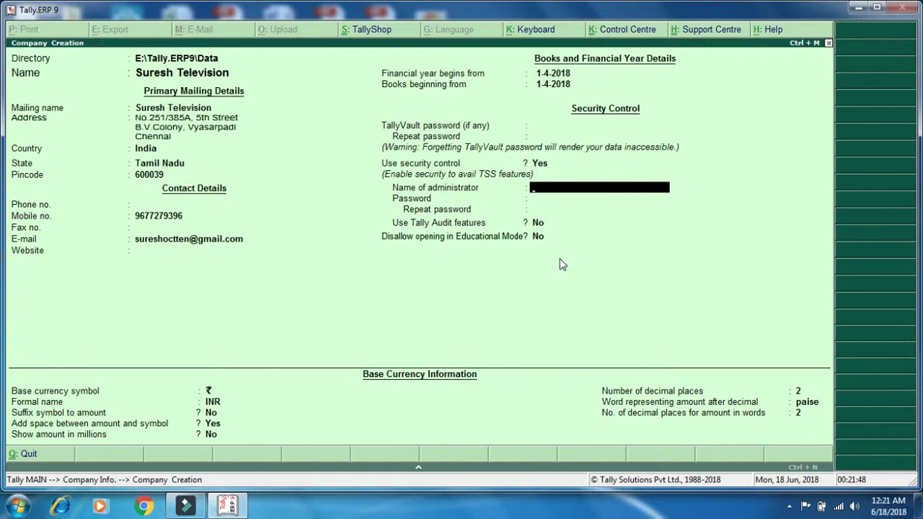
Enable security control with administrator 'admin' and enter the administrator password twice.
key("Return")
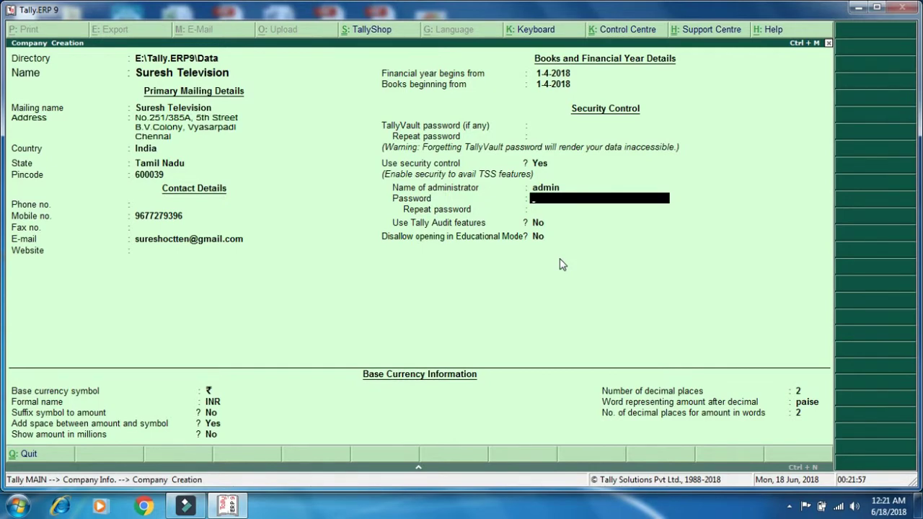
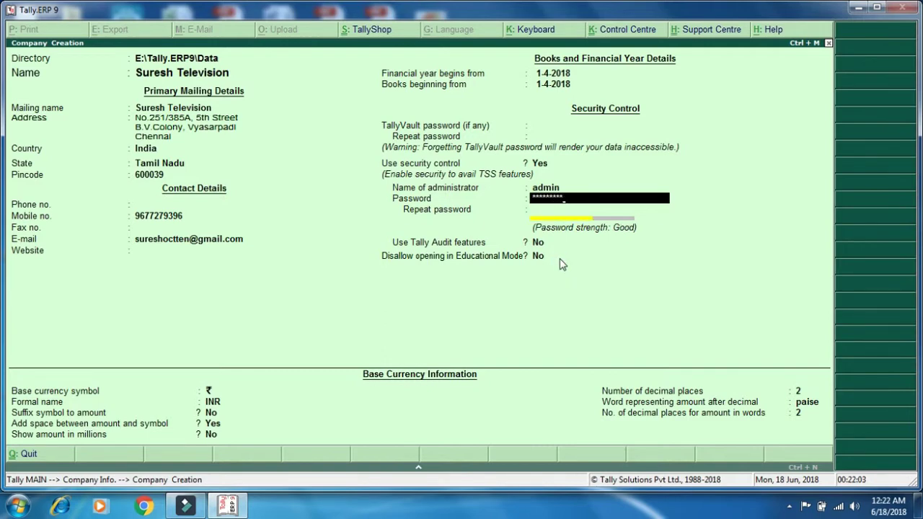
key("Return")
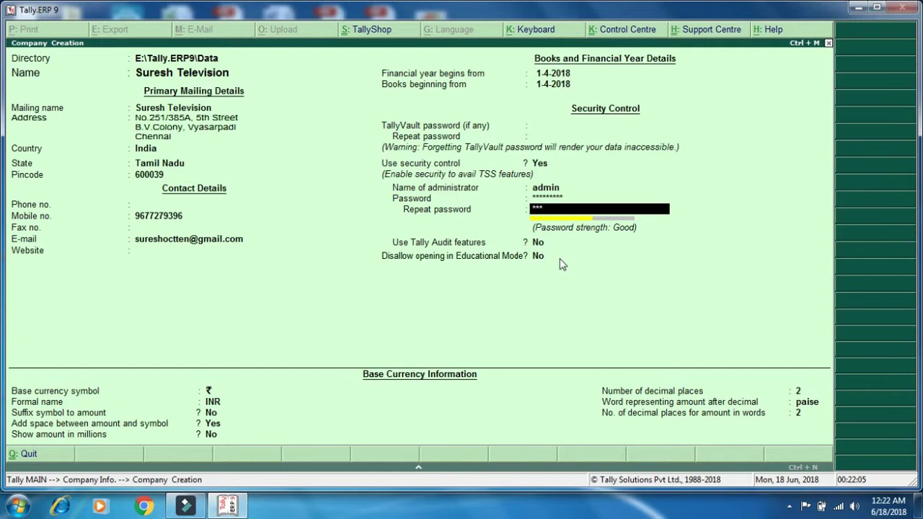
key("Return")
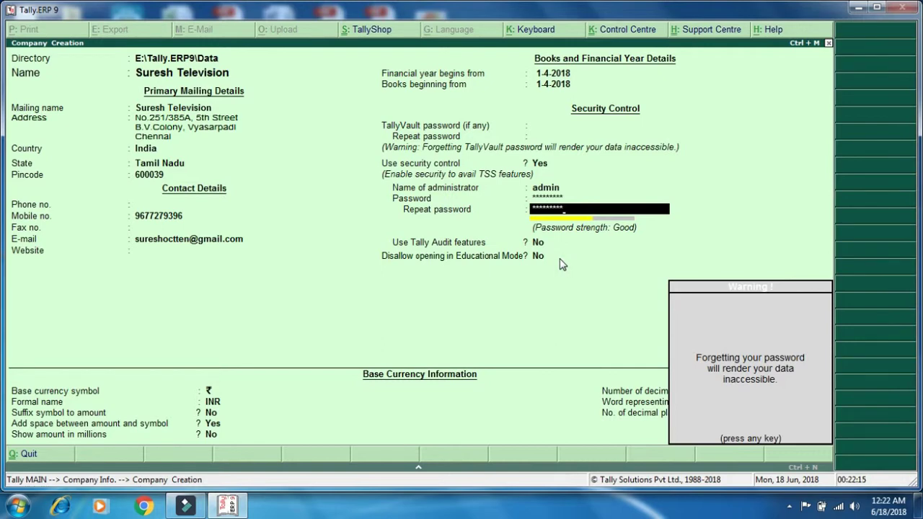
Dismiss the password warning, set Tally Audit features to Yes, and disallow Educational Mode.
key("Return")
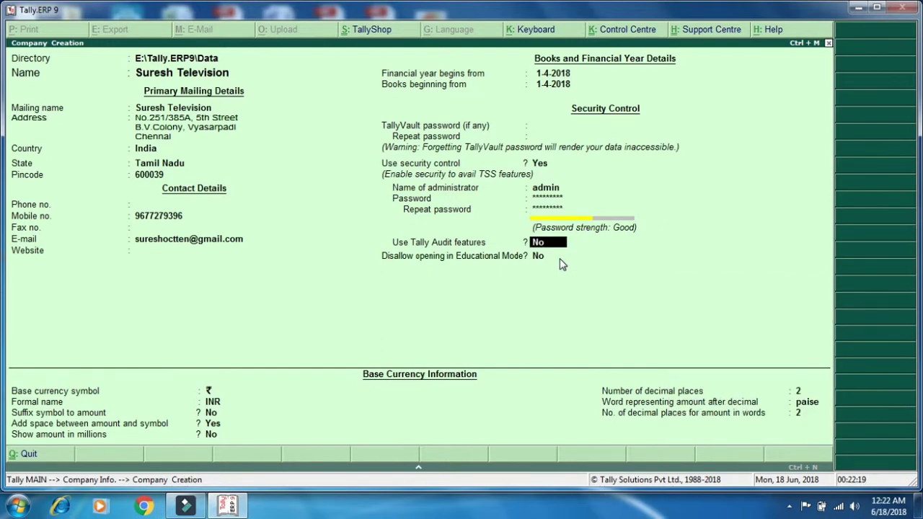
type("y")
key("Return")
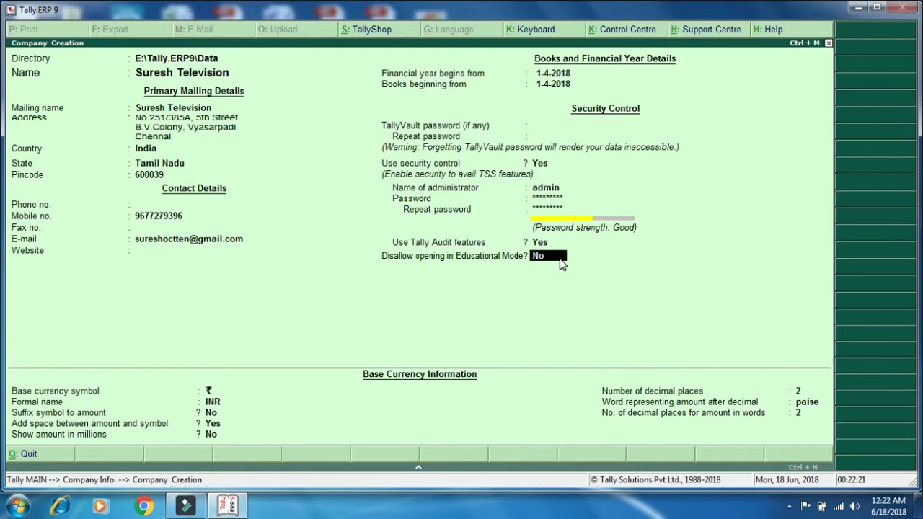
key("Up")
type("n")
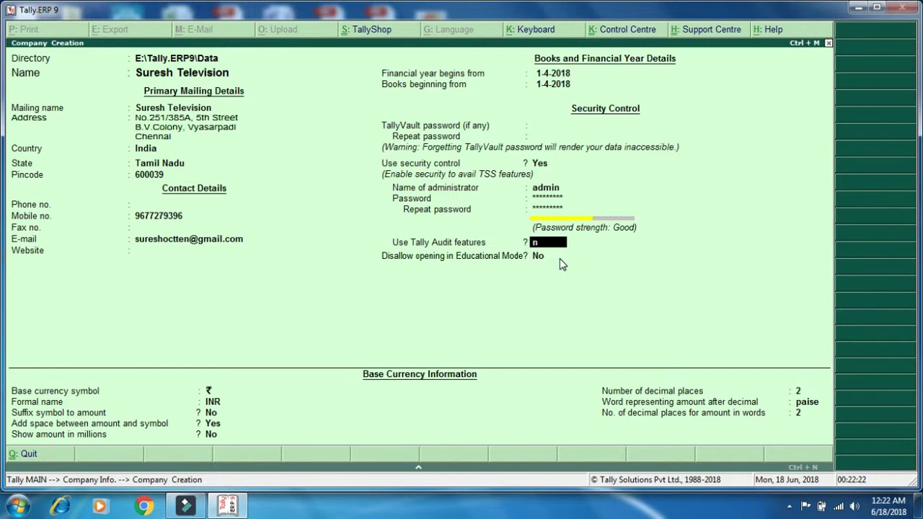
key("BackSpace")
type("y")
key("Return")
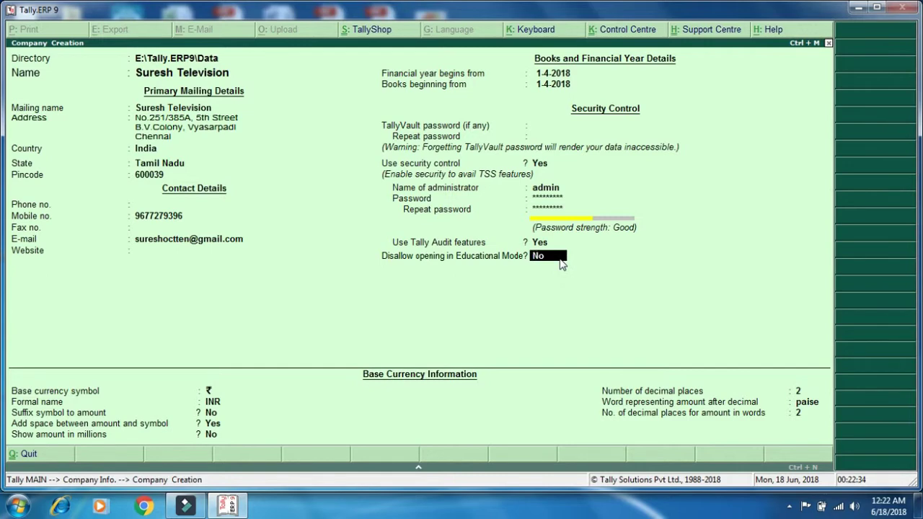
type("y")
key("Return")
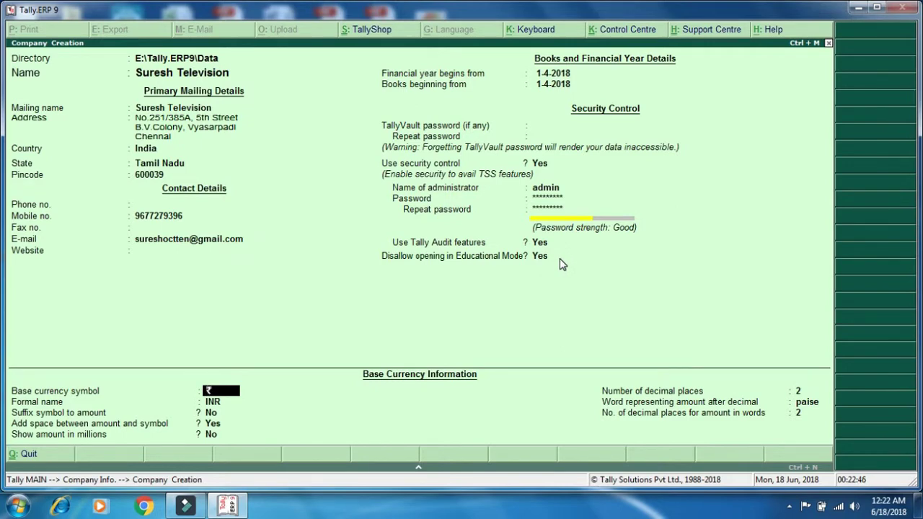
Keep the default base currency: ₹ symbol, INR formal name, paise.
key("Return")
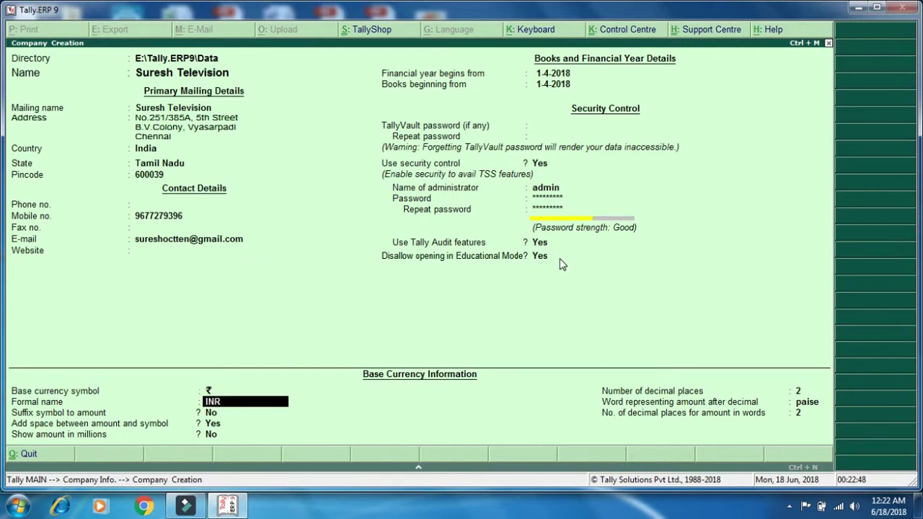
key("Return")
key("Return")
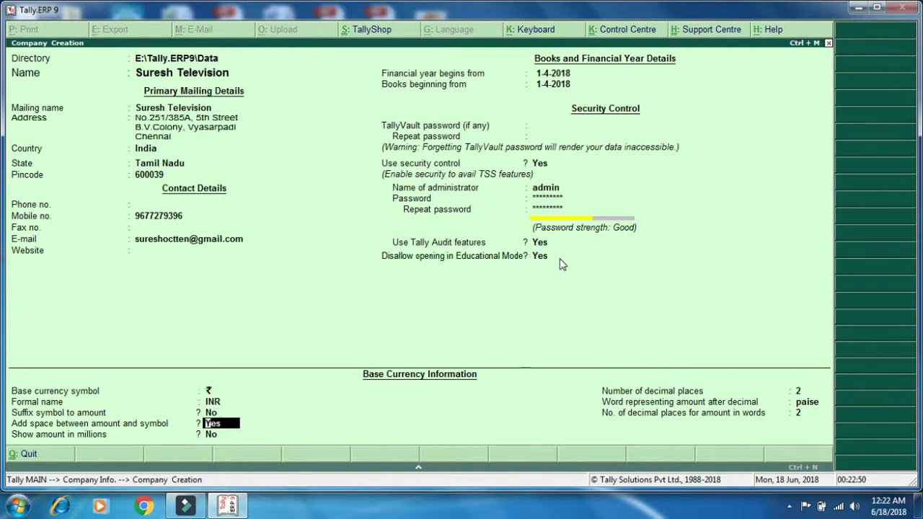
key("Return")
key("Return")
key("Return")
key("Return")
key("Return")
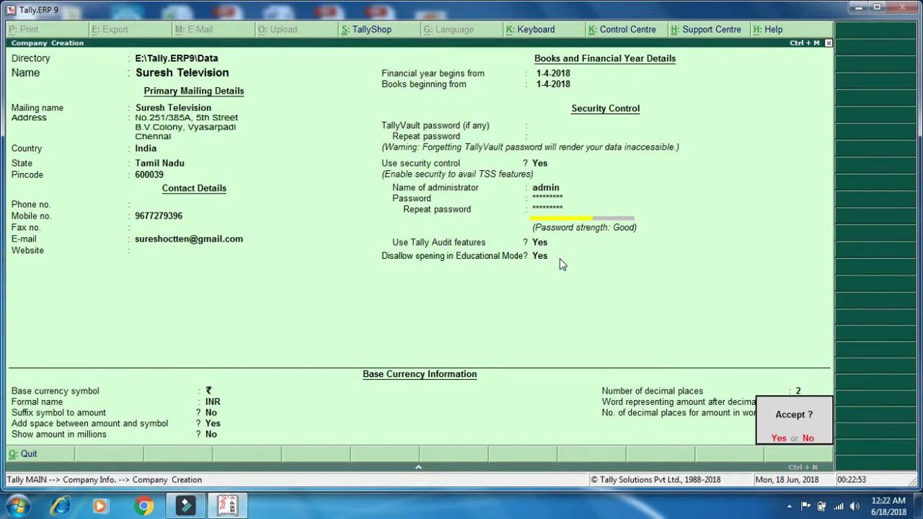
key("Return")
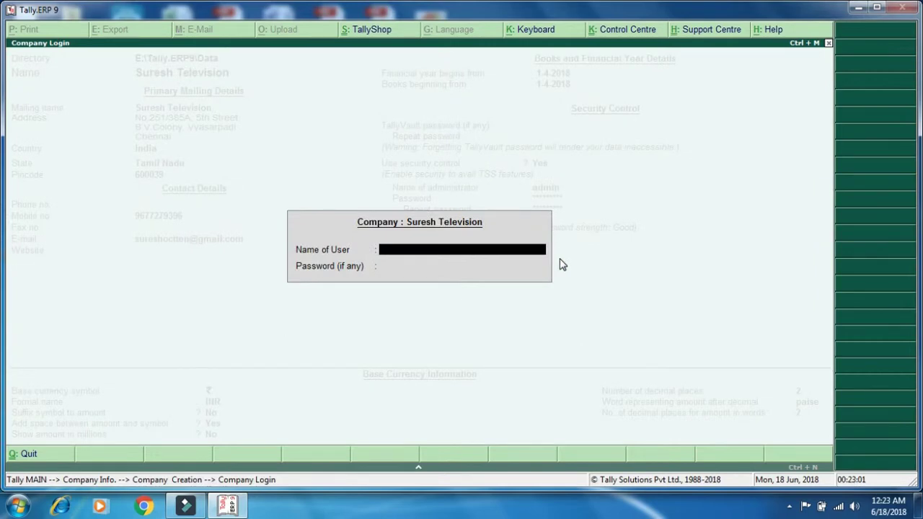
Log in to the company as user admin with the administrator password.
key("Return")
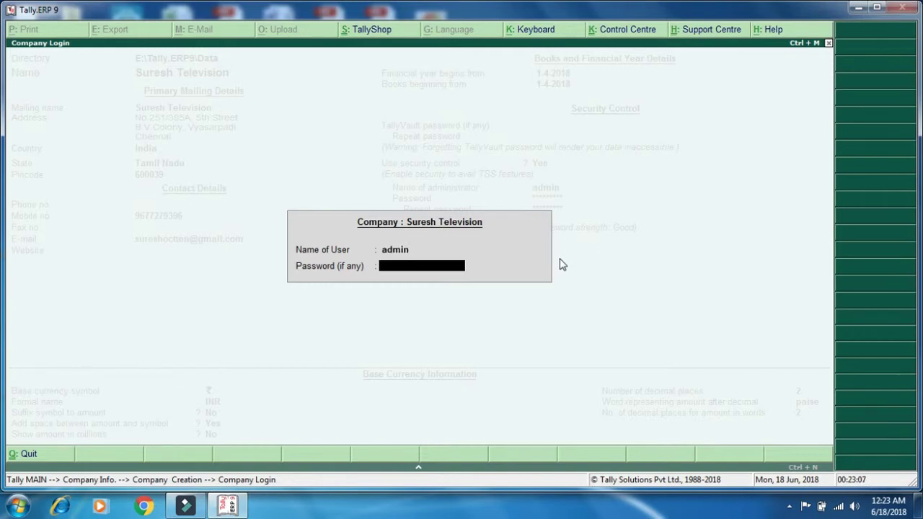
key("Return")
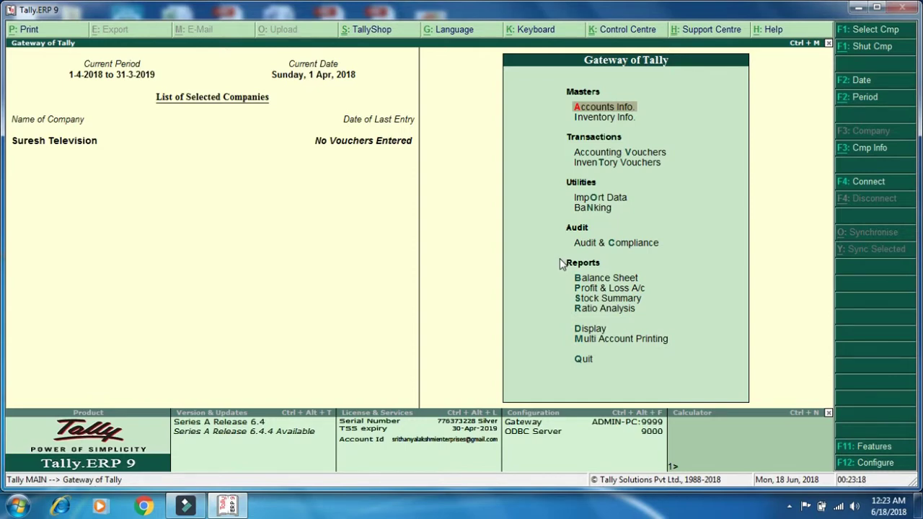
key("alt+F3")
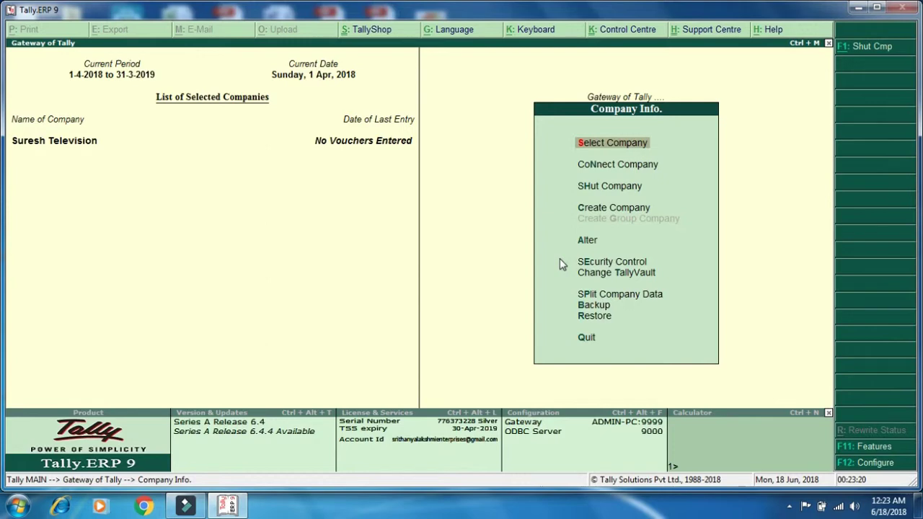
key("Escape")
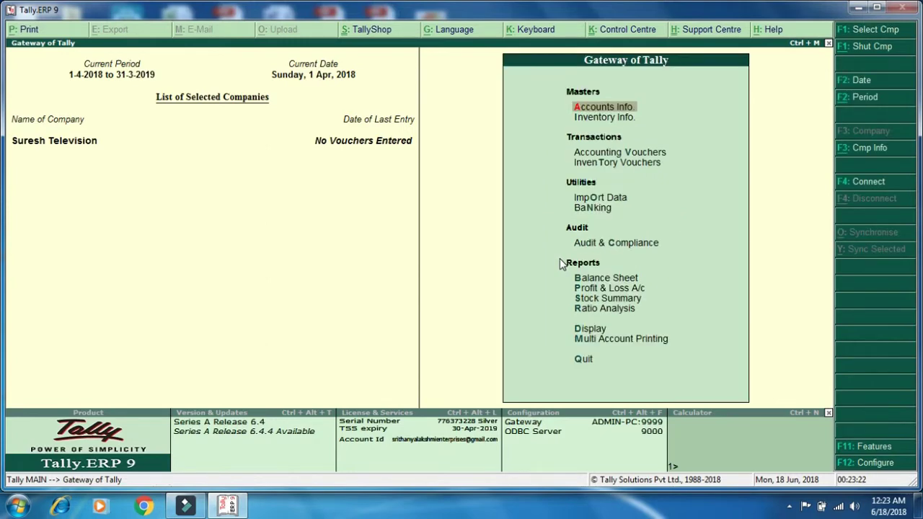